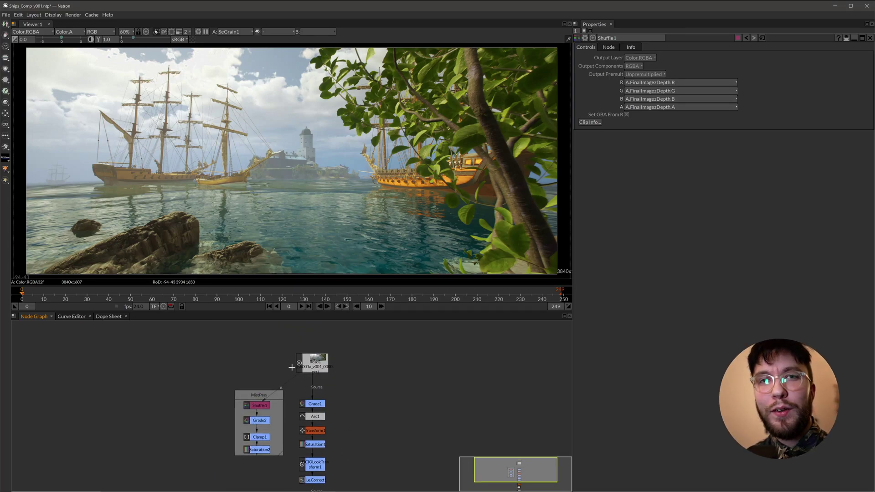
# Step: View the ungraded Read1 source and the Saturation2 mist pass in the viewer
pyautogui.click(306, 364)
pyautogui.press('1')
pyautogui.scroll(4, 341, 388)
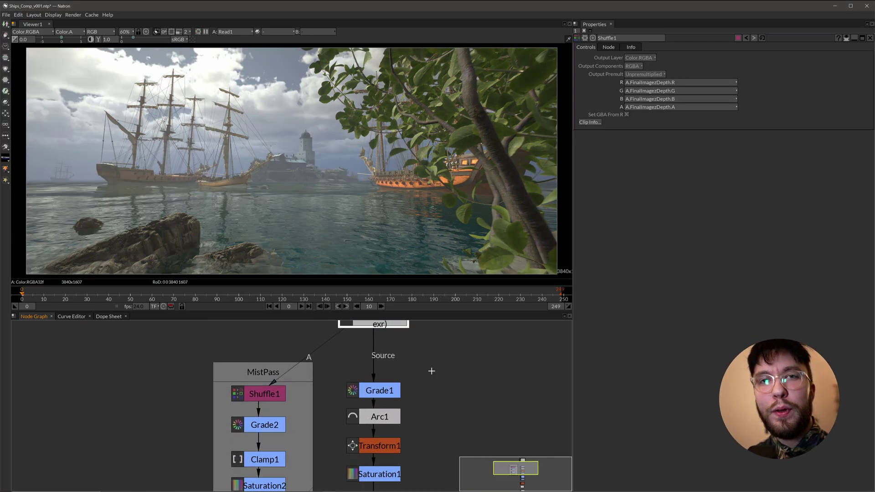
pyautogui.moveTo(416, 416); pyautogui.dragTo(455, 354)
pyautogui.click(289, 415)
pyautogui.press('1')
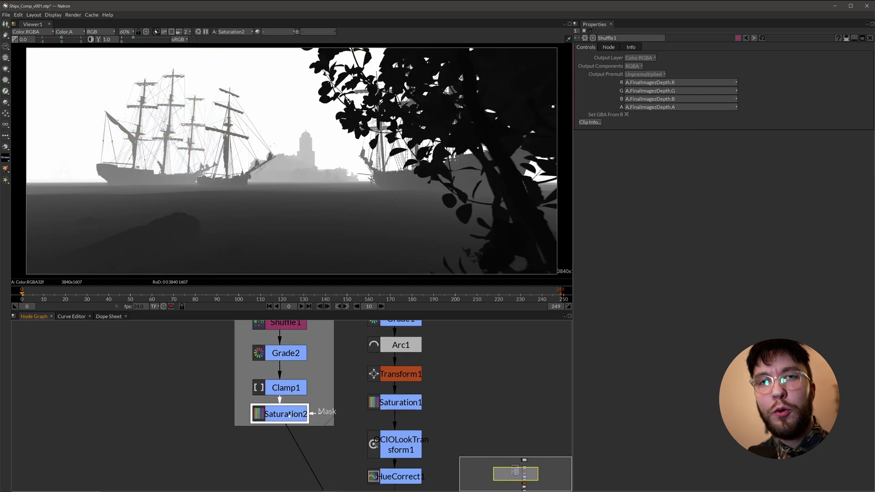
# Step: View the Saturation1, OCIOLookTransform1 and HueCorrect1 results in the viewer
pyautogui.moveTo(466, 424); pyautogui.dragTo(325, 454)
pyautogui.click(272, 434)
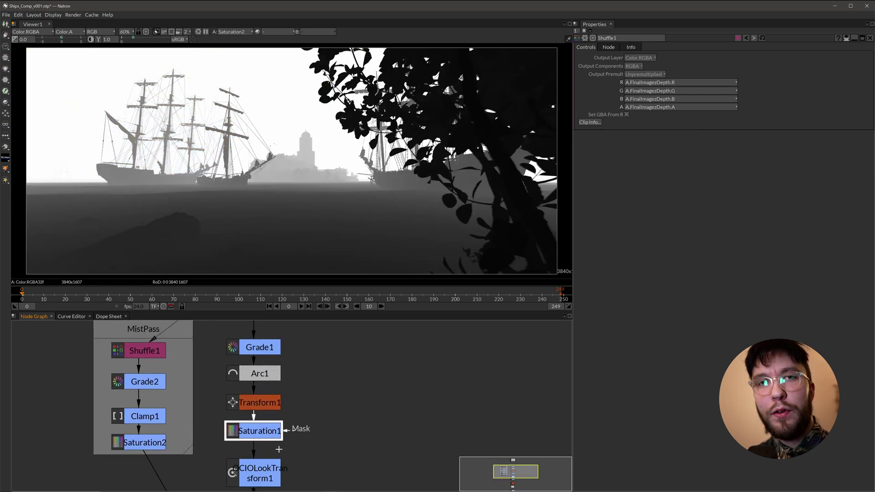
pyautogui.press('1')
pyautogui.moveTo(271, 474); pyautogui.dragTo(275, 417)
pyautogui.click(274, 418)
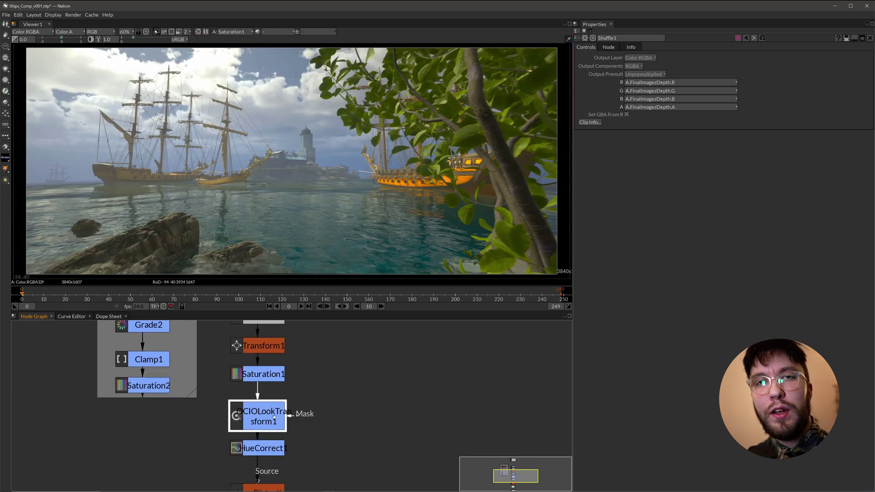
pyautogui.press('1')
pyautogui.click(268, 448)
pyautogui.press('1')
# Step: Check LensDistortion1 and view the final SeGrain1 output in the viewer
pyautogui.moveTo(358, 441); pyautogui.dragTo(373, 393)
pyautogui.click(293, 444)
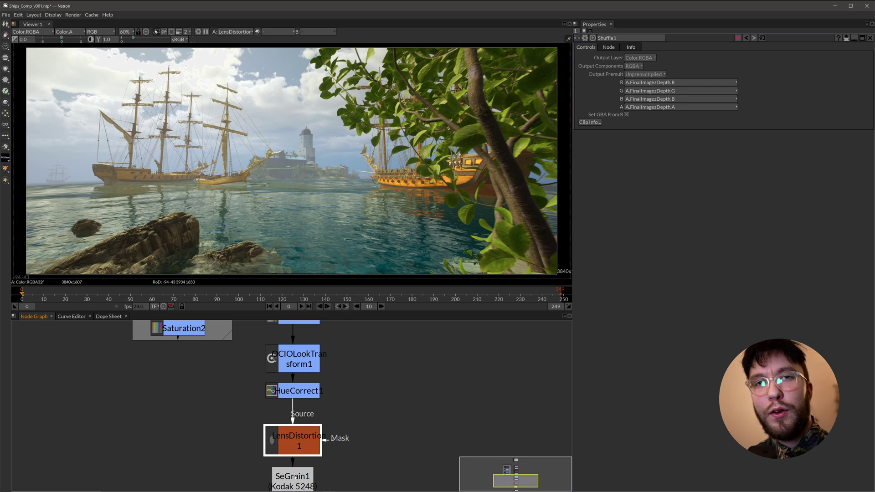
pyautogui.click(294, 477)
pyautogui.press('1')
pyautogui.moveTo(400, 449); pyautogui.dragTo(386, 432)
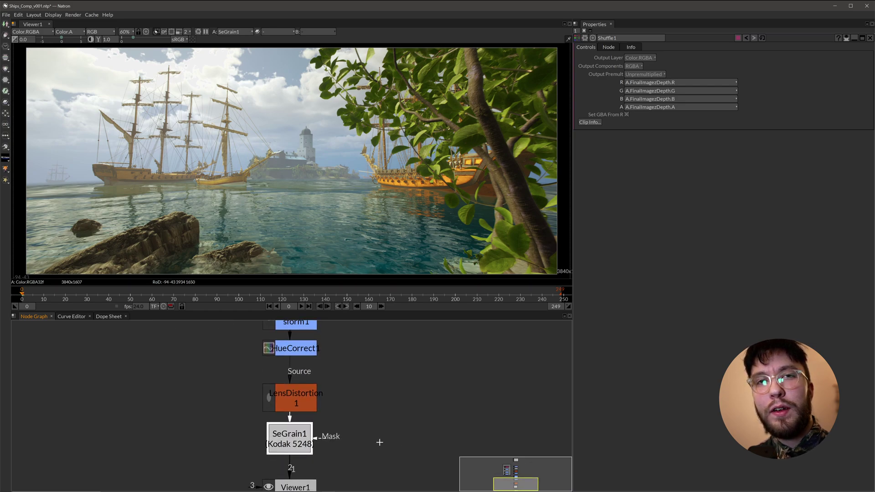
pyautogui.moveTo(375, 397); pyautogui.dragTo(367, 428)
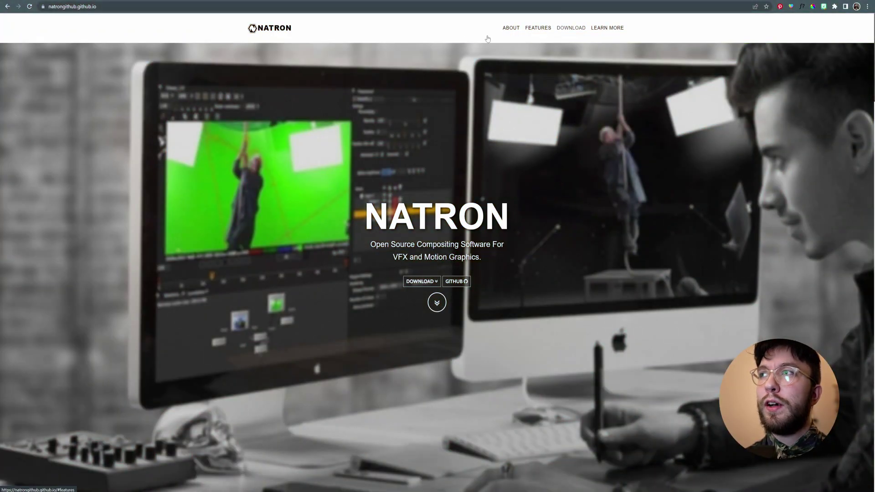
# Step: Download Natron 2.5.0 for Windows 8.1/10/11 (64-bit) from the Natron website
pyautogui.click(577, 29)
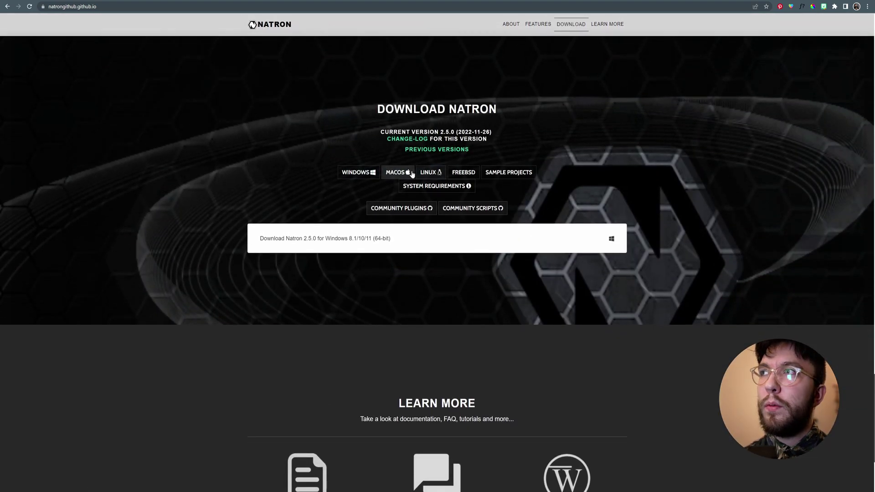
pyautogui.click(361, 177)
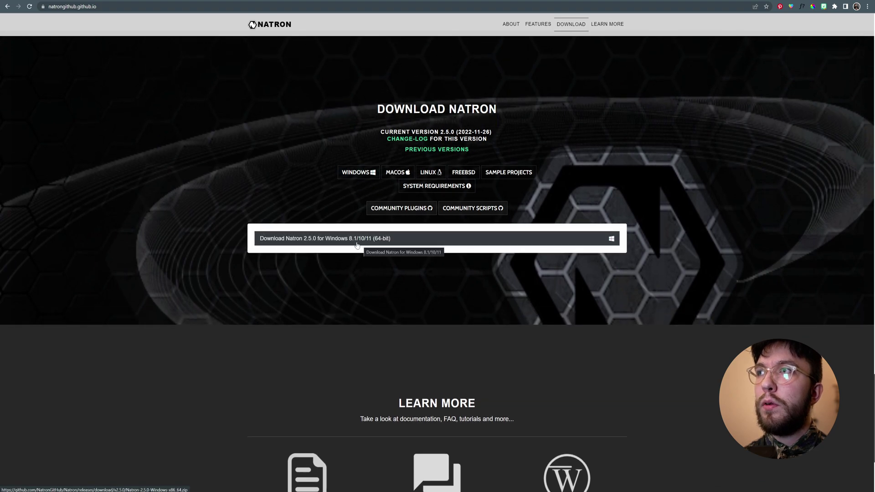
pyautogui.click(357, 245)
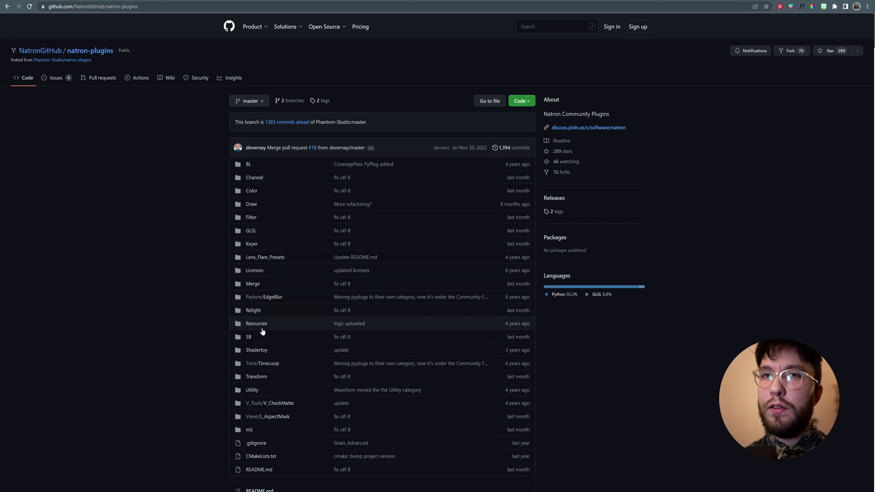
# Step: Download the natron-plugins master.zip from the README's Installation section link
pyautogui.scroll(-8, 195, 321)
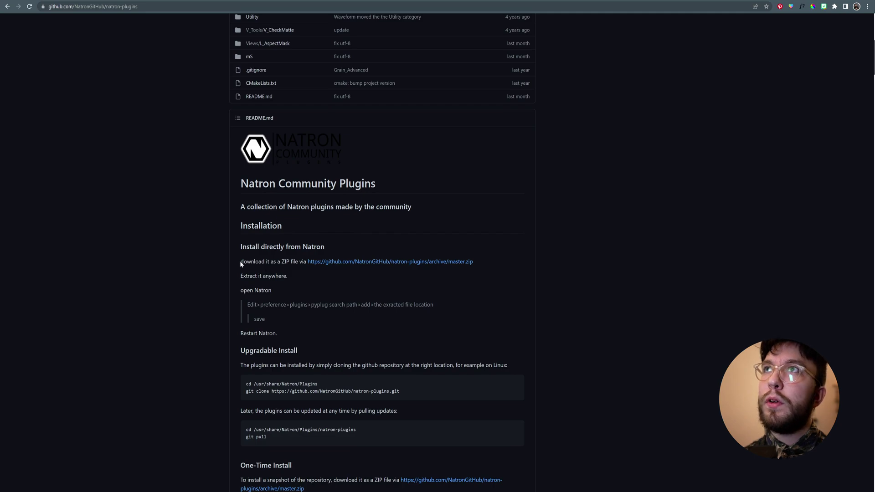
pyautogui.moveTo(240, 261); pyautogui.dragTo(498, 256)
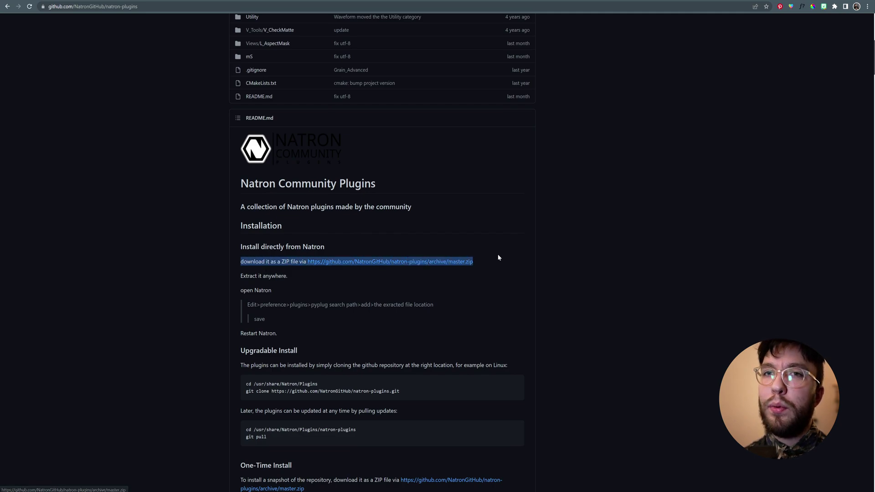
pyautogui.click(414, 275)
pyautogui.click(385, 264)
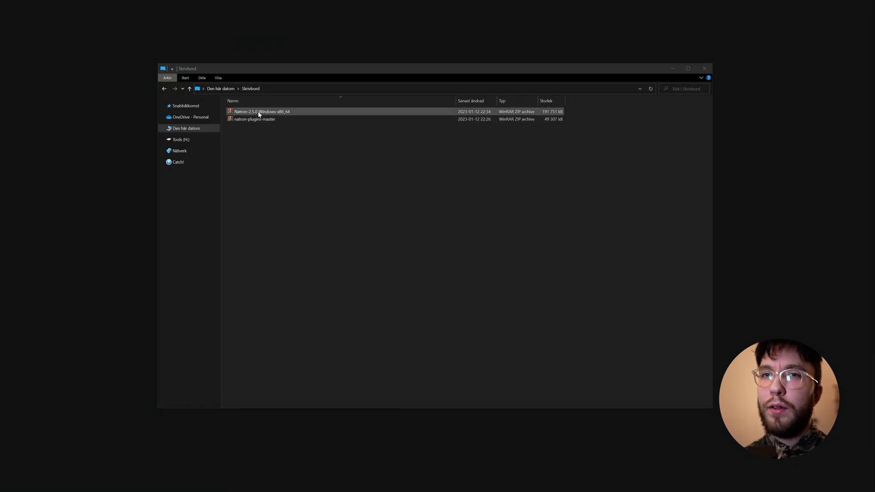
# Step: Extract the Natron 2.5.0 zip to the desktop and run Setup from Natron-2.5.0-Windows-x86_64
pyautogui.rightClick(259, 113)
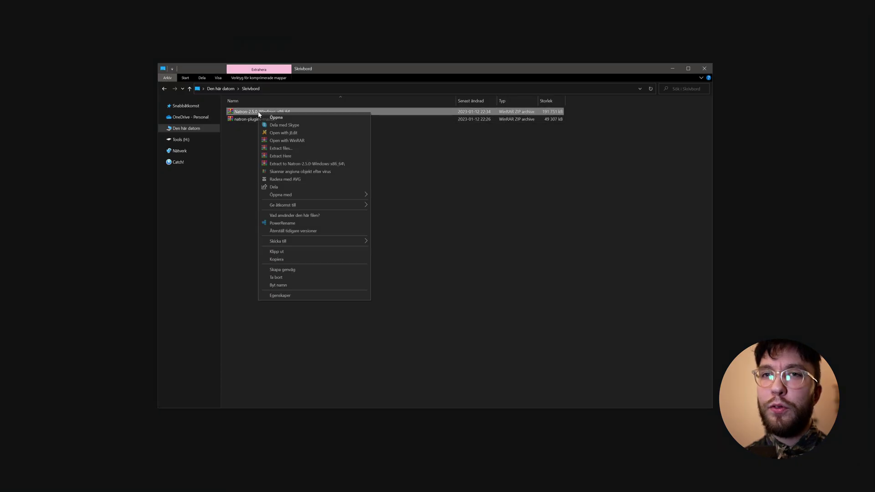
pyautogui.click(286, 156)
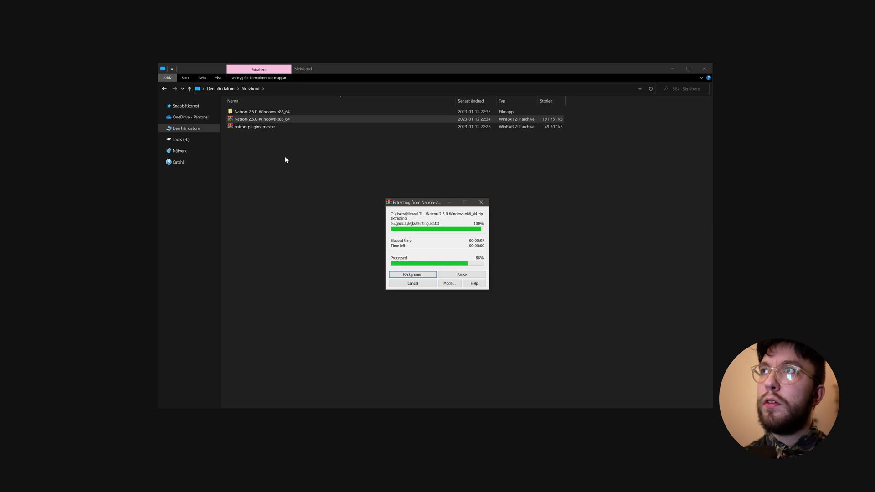
pyautogui.doubleClick(254, 113)
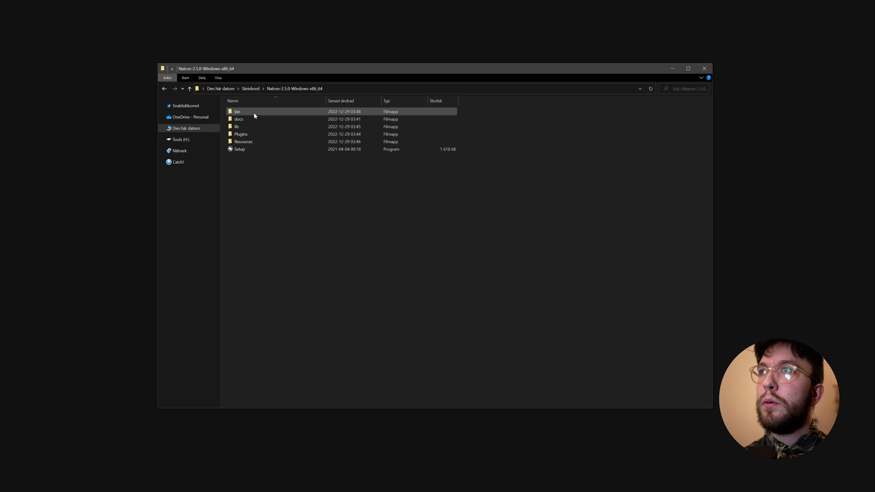
pyautogui.doubleClick(240, 150)
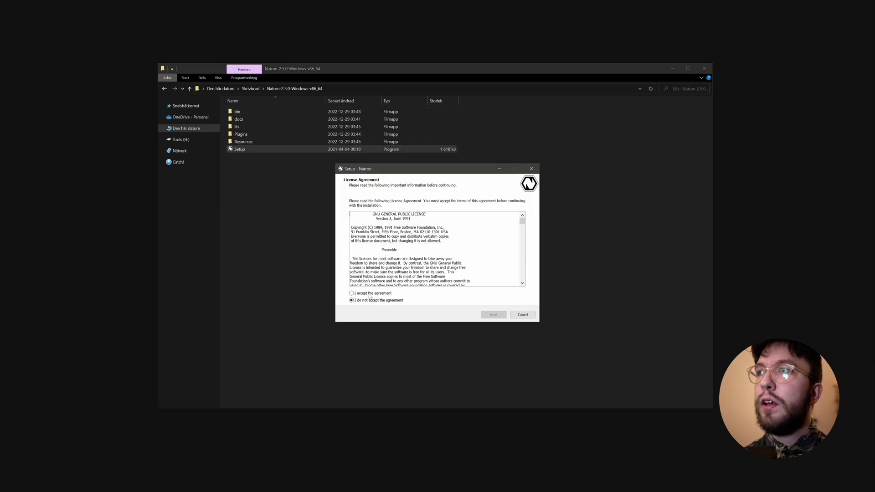
# Step: Install Natron with the license accepted and all components, then finish with Launch Natron ticked
pyautogui.click(501, 315)
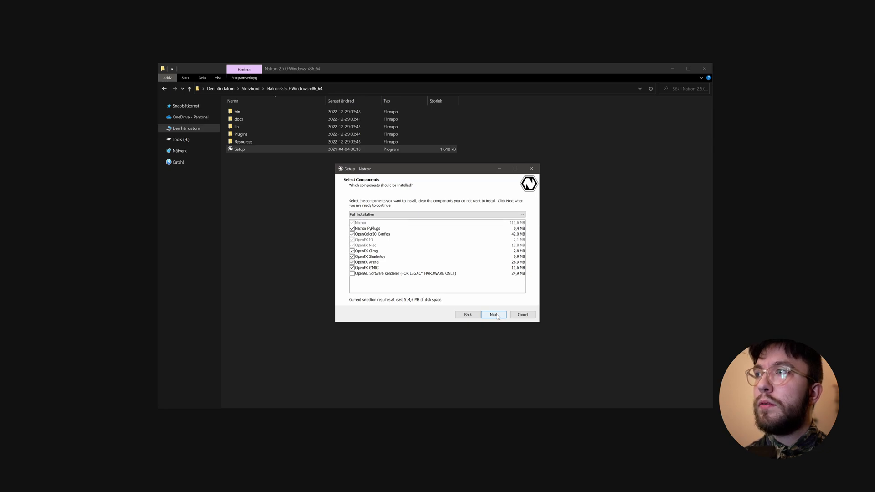
pyautogui.click(497, 317)
pyautogui.click(497, 318)
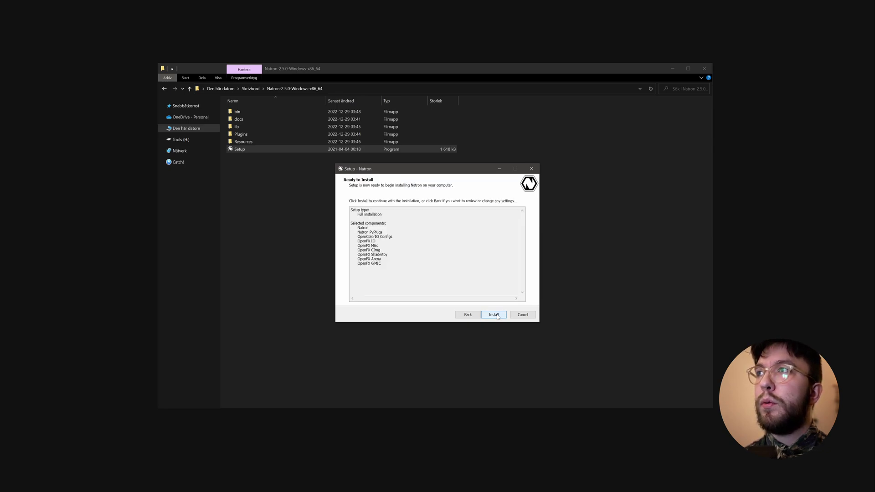
pyautogui.click(494, 315)
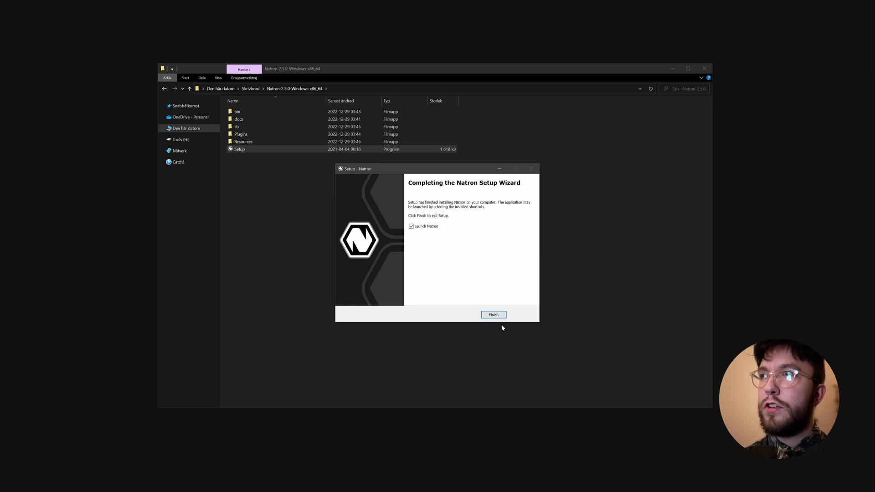
pyautogui.click(493, 315)
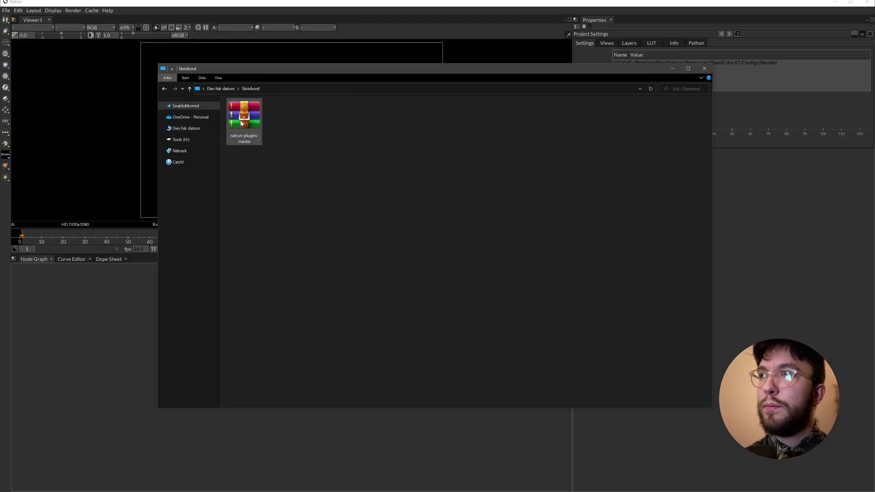
# Step: Extract natron-plugins-master to the desktop and move it into Natron\Plugins\PyPlugs
pyautogui.rightClick(241, 123)
pyautogui.click(269, 165)
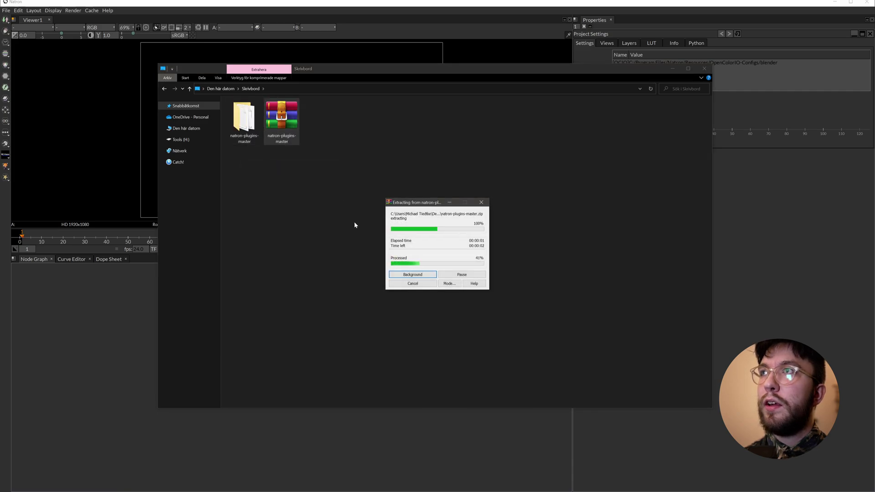
pyautogui.click(249, 134)
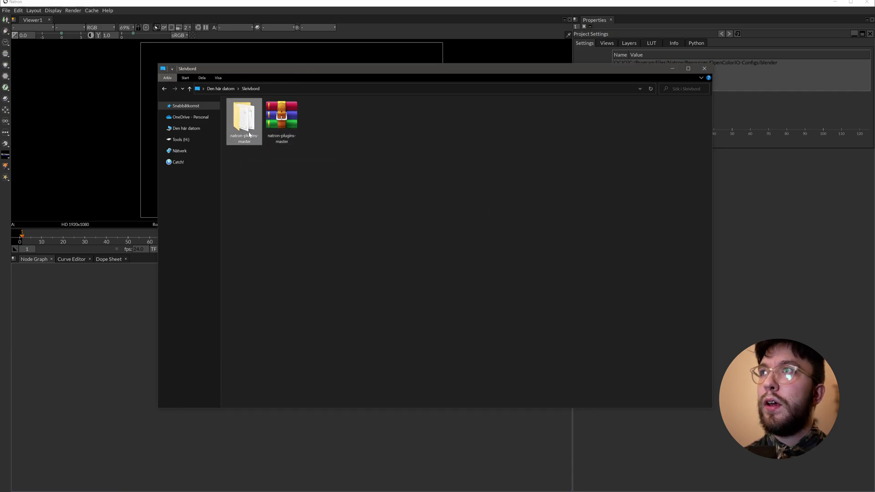
pyautogui.hotkey('ctrl', 'x')
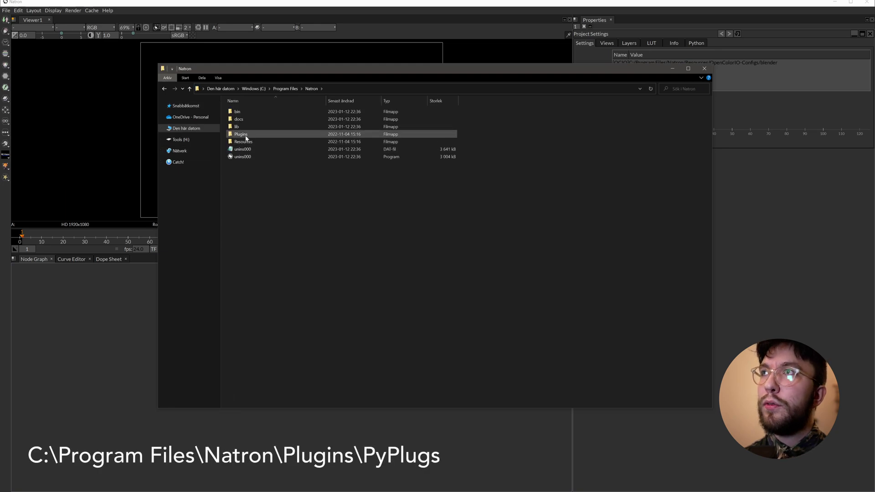
pyautogui.doubleClick(241, 134)
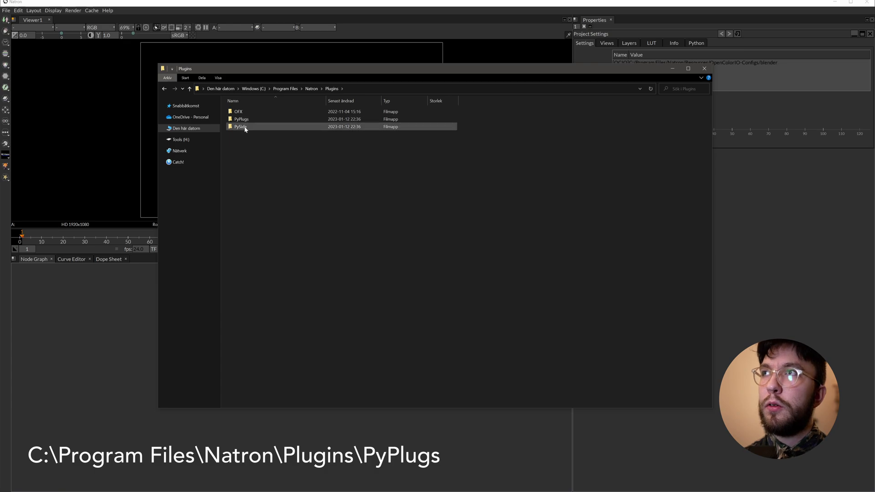
pyautogui.doubleClick(243, 119)
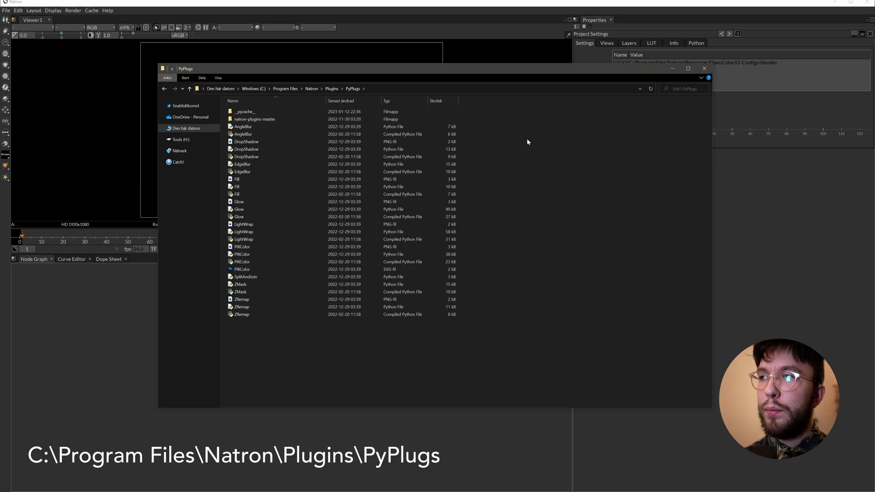
pyautogui.hotkey('ctrl', 'v')
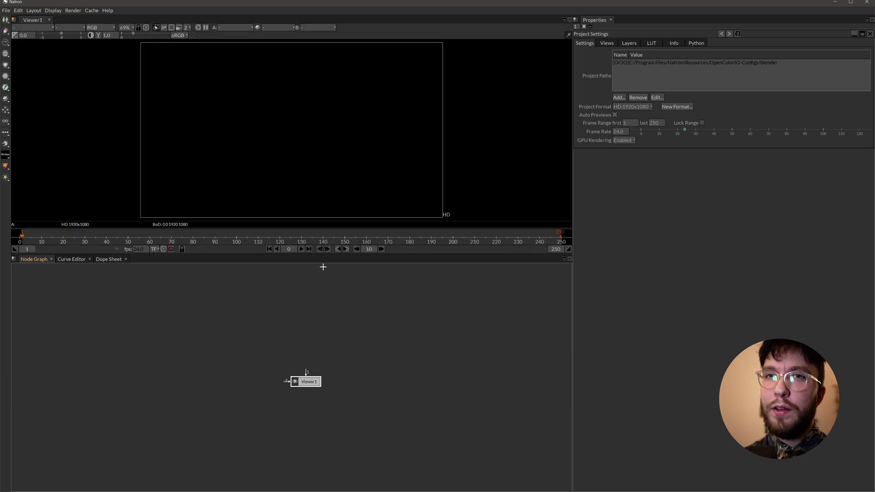
# Step: Deselect the nodes, enlarge the viewer and open Edit > Preferences
pyautogui.click(330, 304)
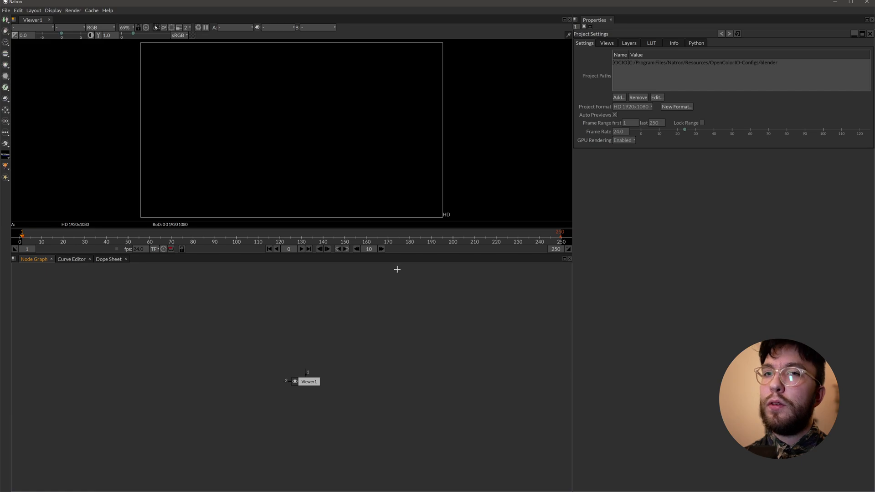
pyautogui.moveTo(397, 256); pyautogui.dragTo(397, 323)
pyautogui.click(18, 11)
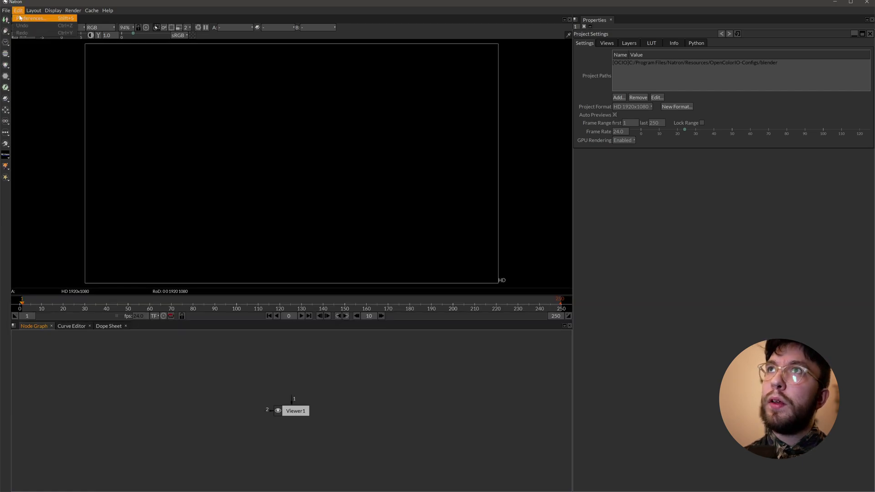
pyautogui.click(31, 19)
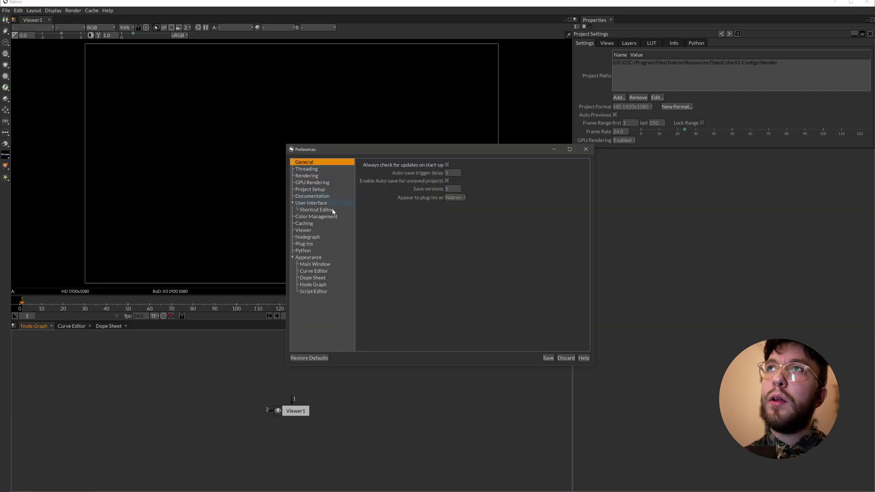
# Step: Add natron-plugins-master to the PyPlugs search path under Plug-ins and save the preferences
pyautogui.click(306, 244)
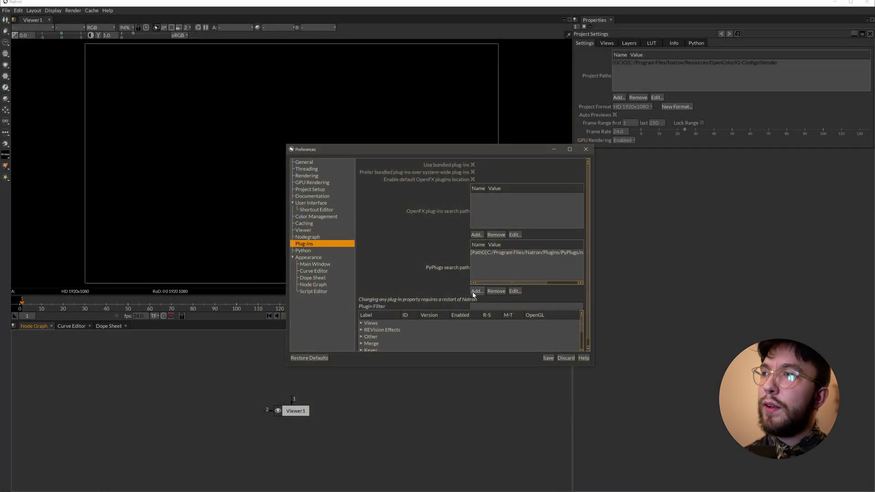
pyautogui.click(476, 291)
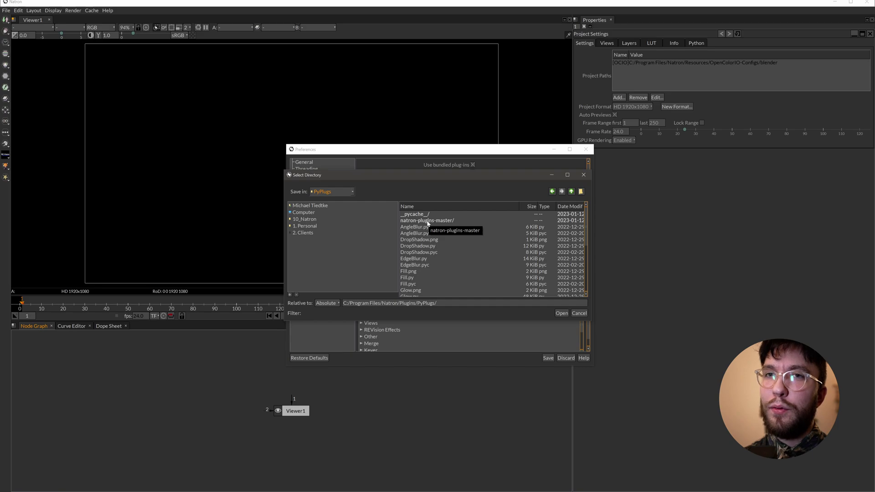
pyautogui.click(427, 221)
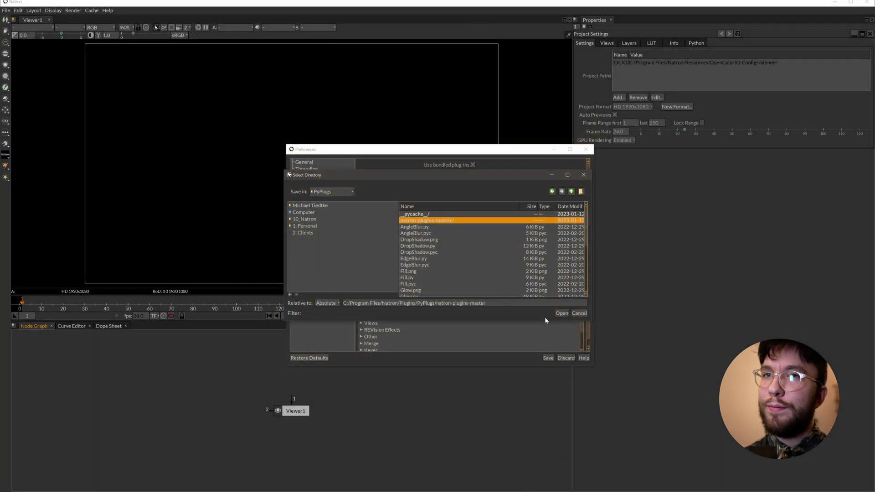
pyautogui.click(561, 314)
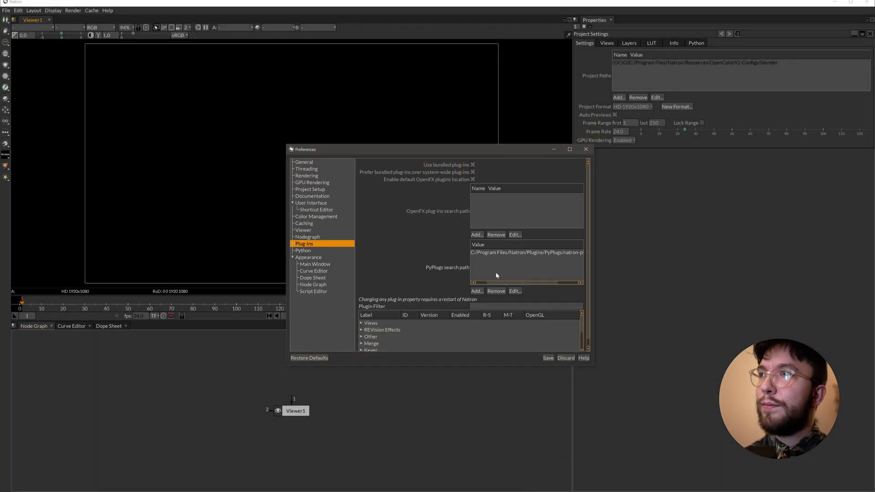
pyautogui.click(547, 358)
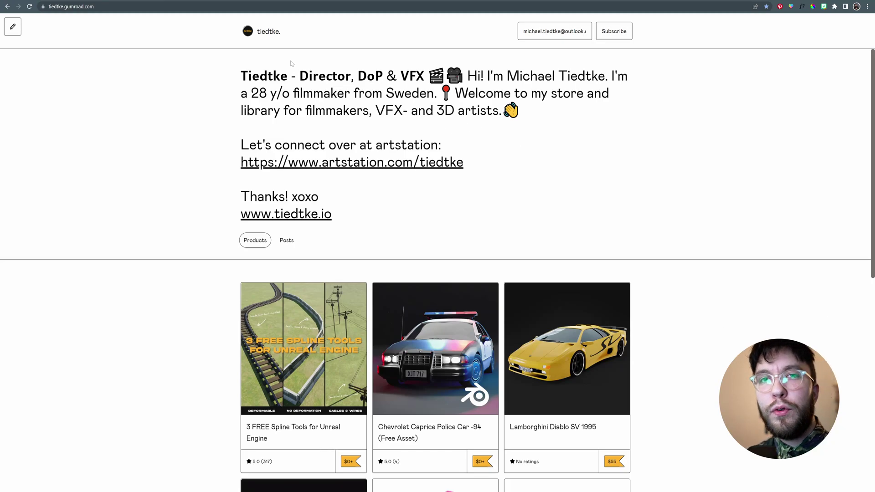
# Step: Browse the Gumroad store page, then show the ungraded Read1 image in Natron's viewer
pyautogui.scroll(-9, 613, 114)
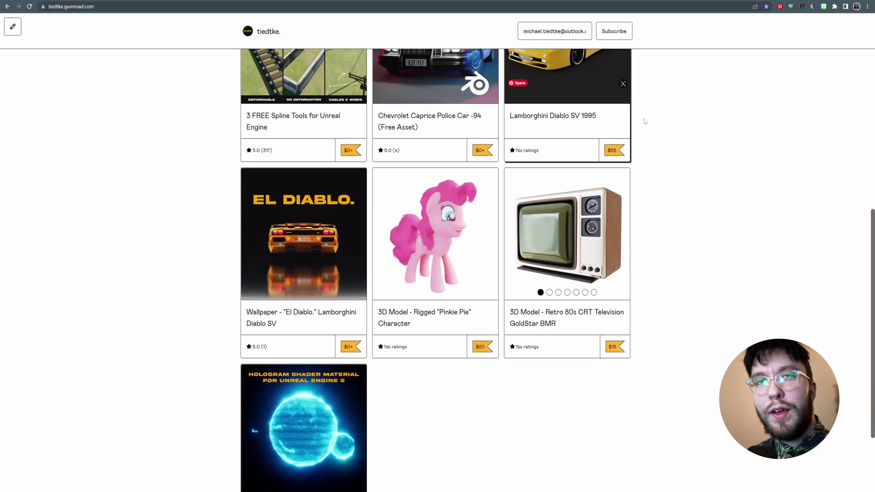
pyautogui.scroll(9, 645, 121)
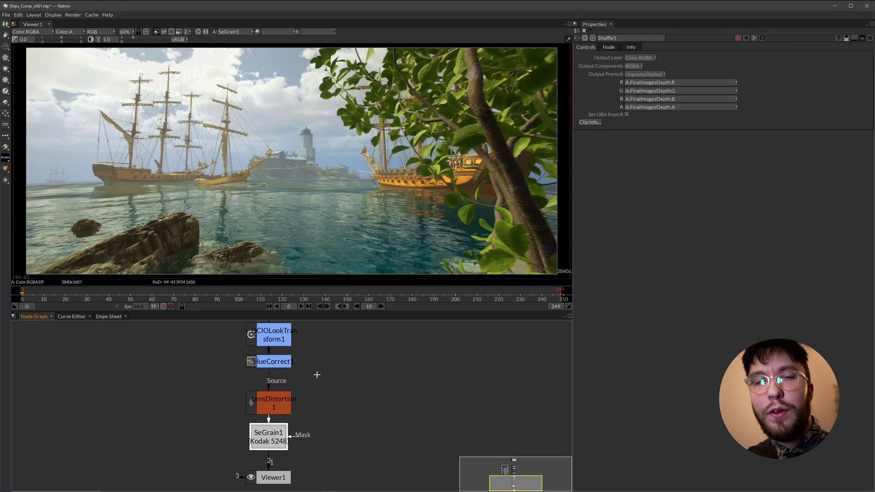
pyautogui.scroll(-3, 319, 410)
pyautogui.scroll(1, 347, 452)
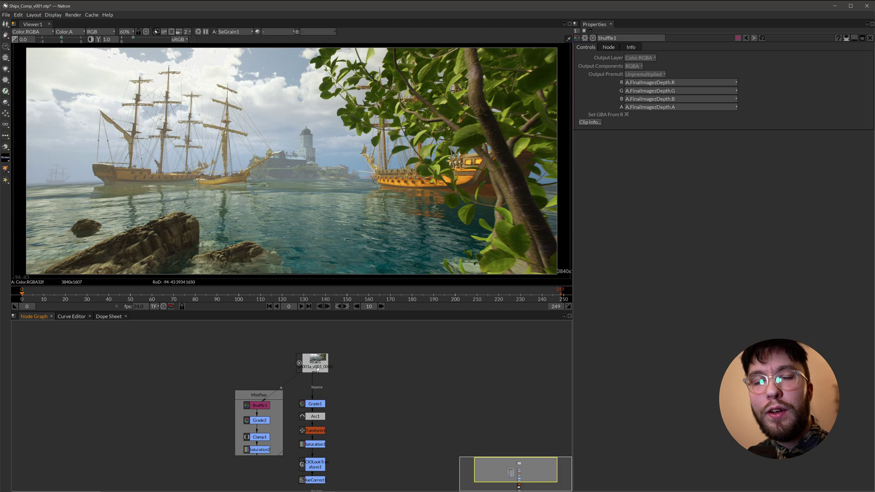
pyautogui.press('1')
pyautogui.scroll(4, 343, 389)
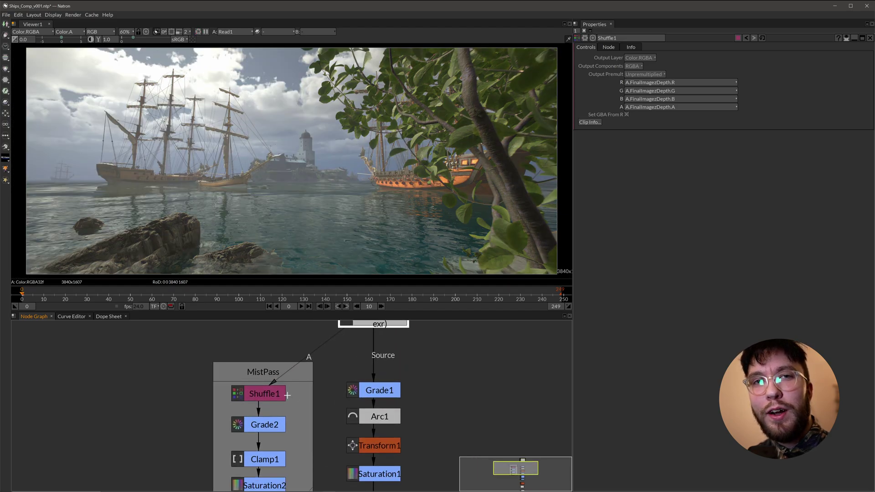